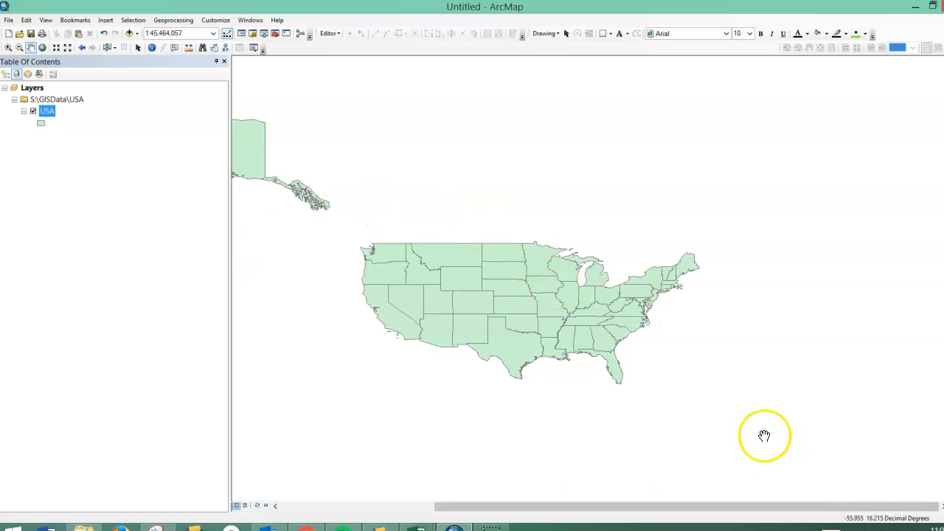
- Switch to the web browser and review the CDC data table of 2018 self-reported obesity prevalence by state
click(306, 528)
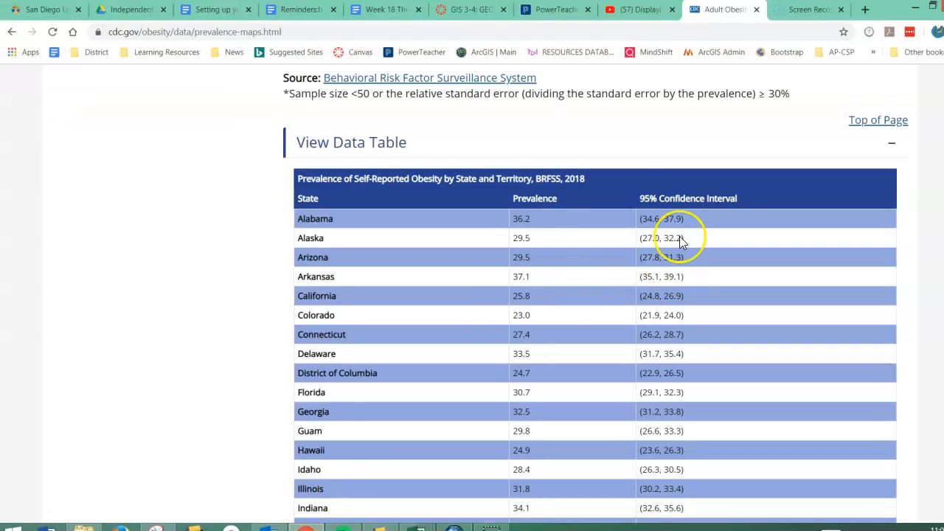
scroll(557, 276, down, 1)
scroll(561, 292, down, 1)
scroll(546, 273, up, 1)
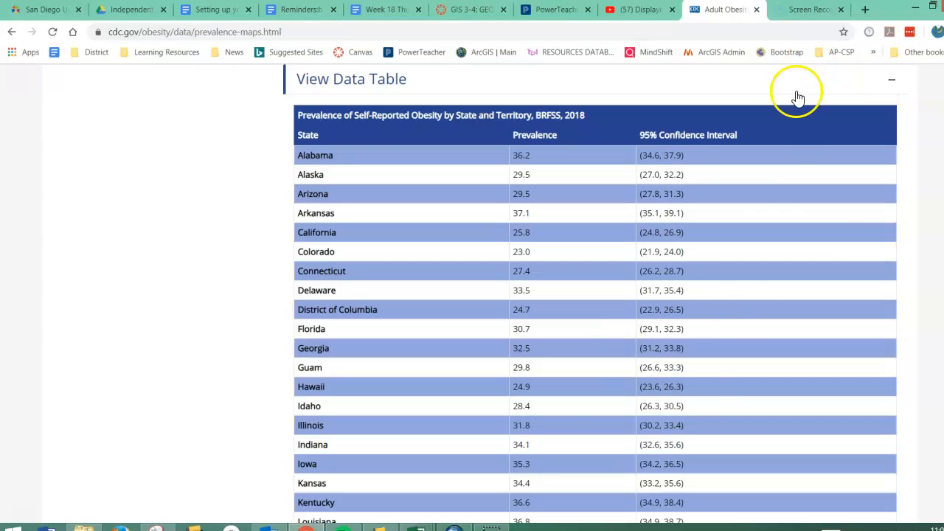
- Switch back to ArcMap and open the attribute table of the USA layer
click(453, 526)
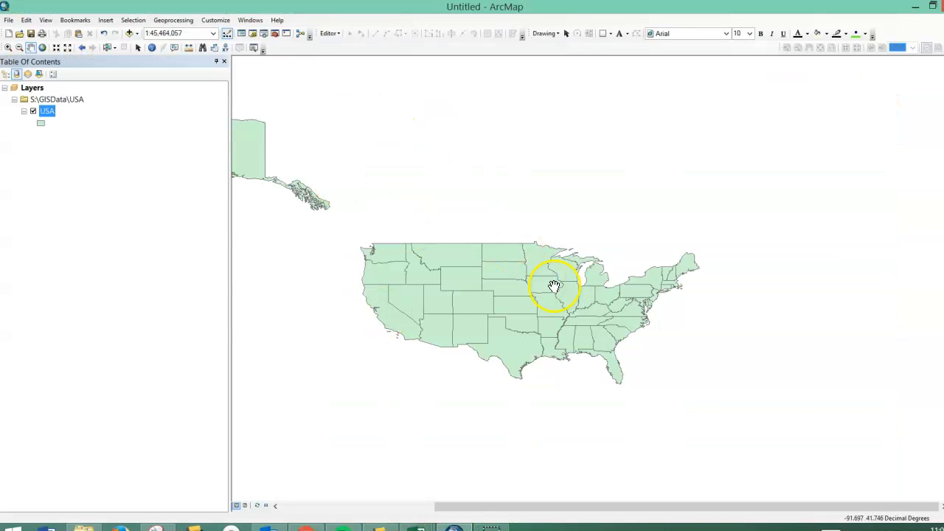
drag(506, 272, 598, 284)
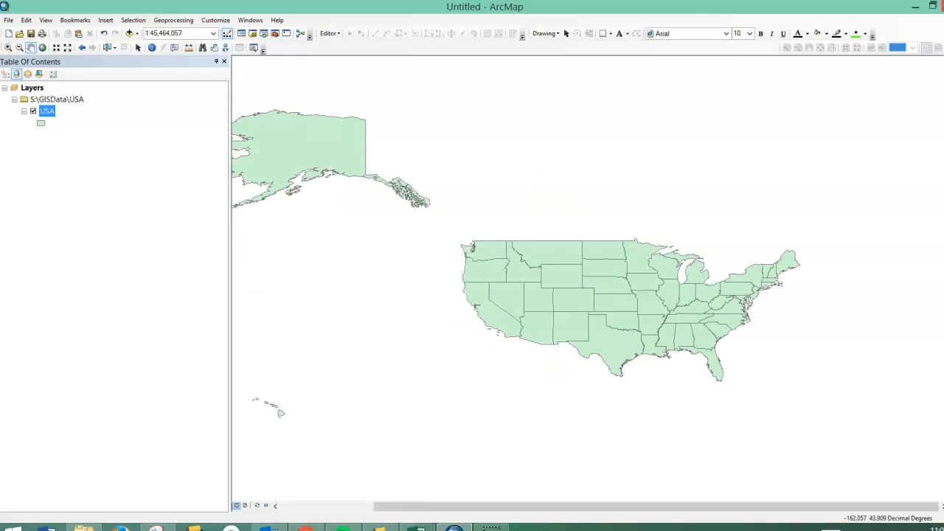
right_click(49, 112)
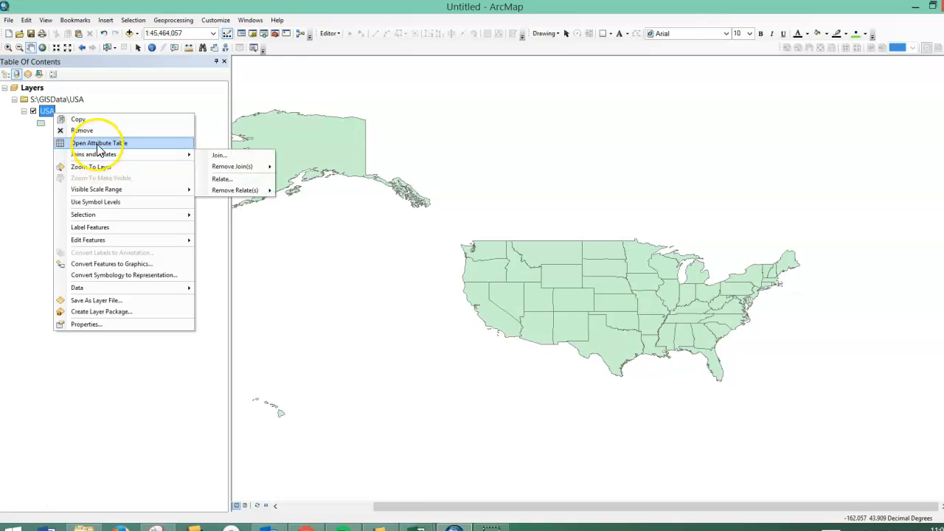
click(95, 142)
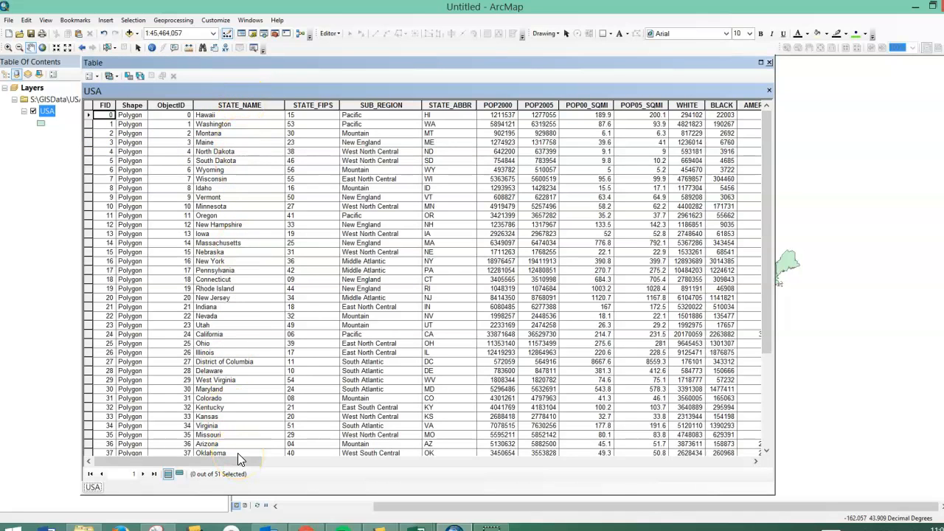
- Start exporting all records of the USA table, choosing the Independent Study 2020 folder and the output name States
click(96, 75)
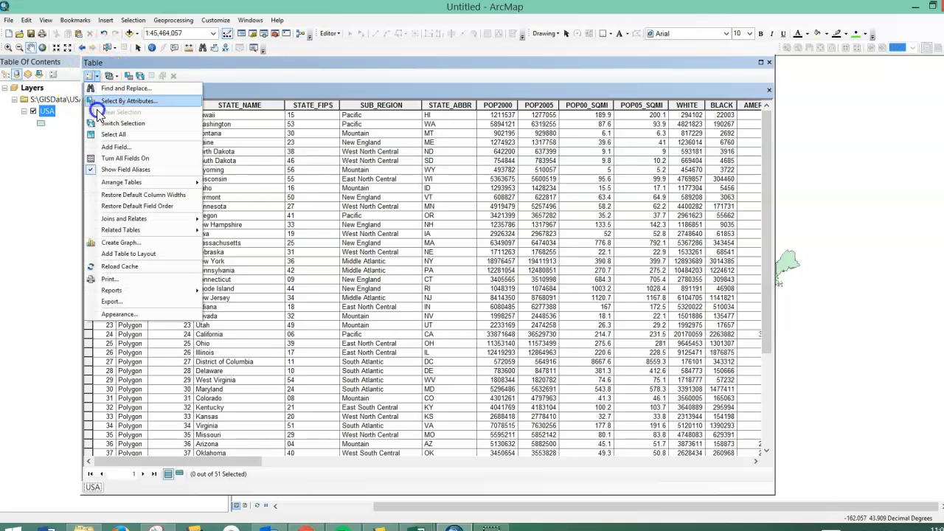
click(124, 303)
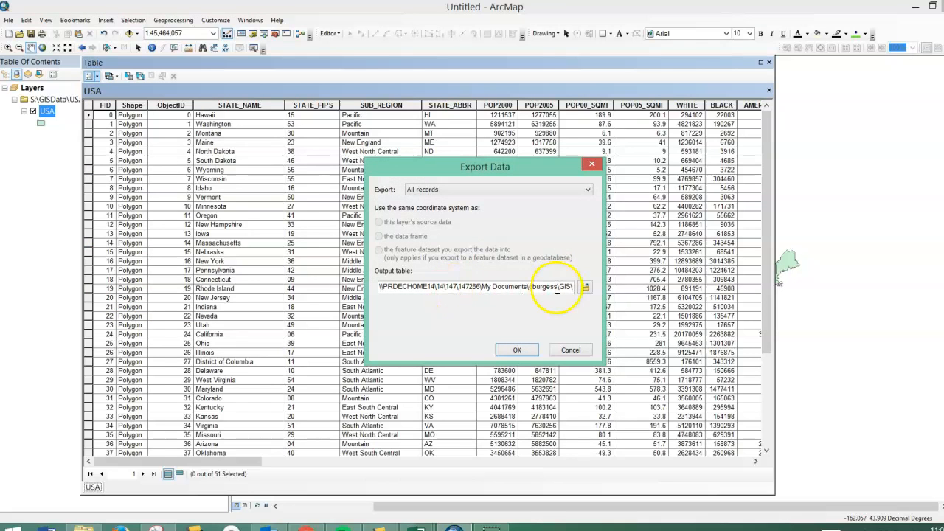
click(584, 287)
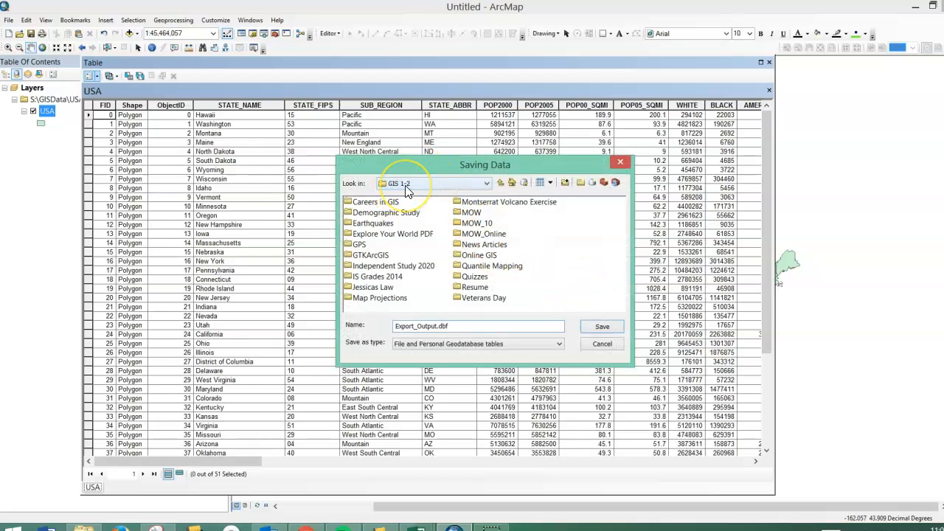
double_click(411, 269)
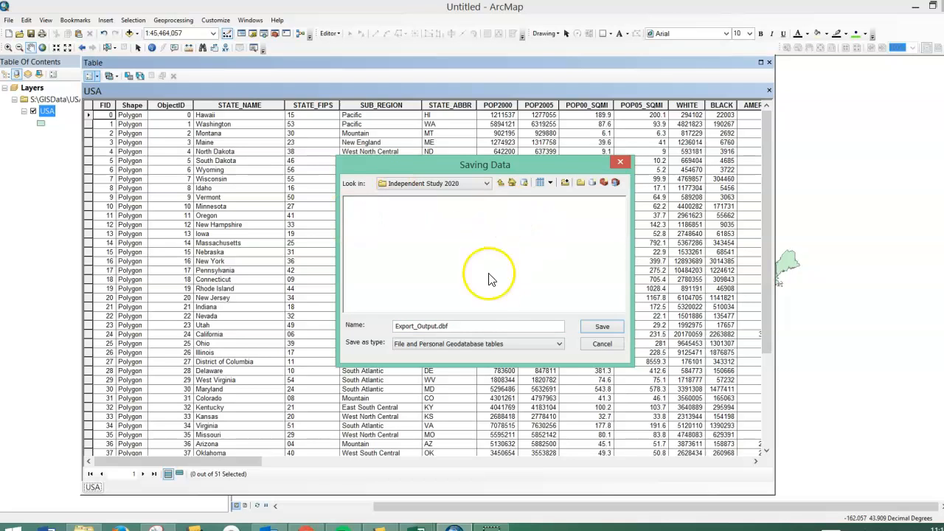
drag(480, 326, 364, 327)
text(States)
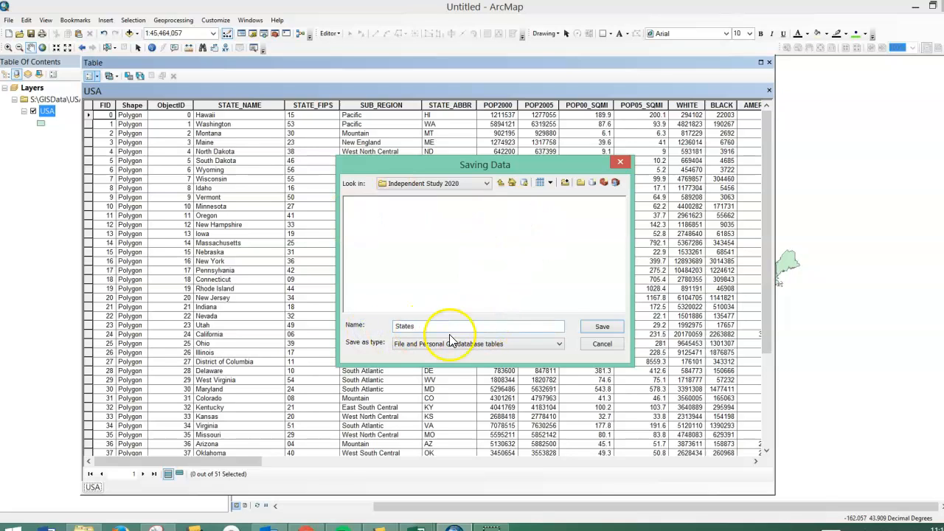
- Save the export as a dBASE Table and decline adding the new table to the current map
click(495, 345)
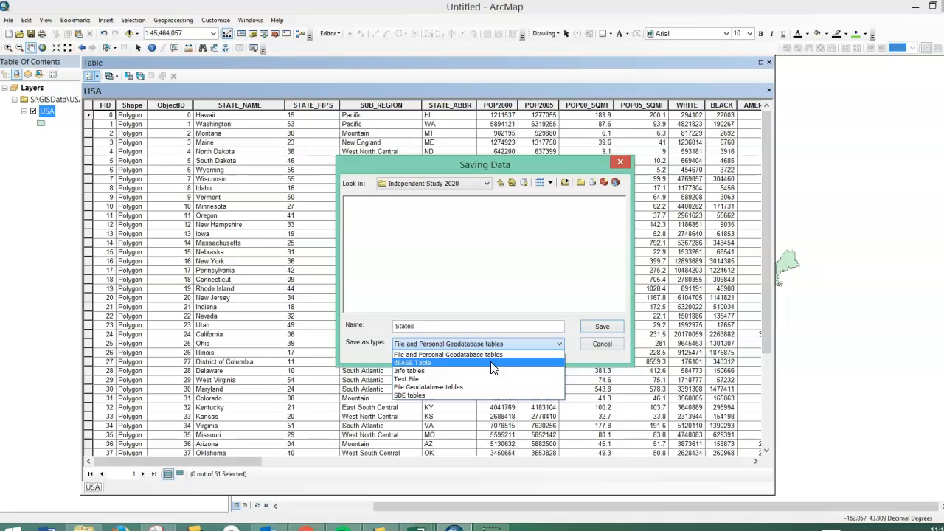
click(491, 363)
click(601, 329)
click(518, 351)
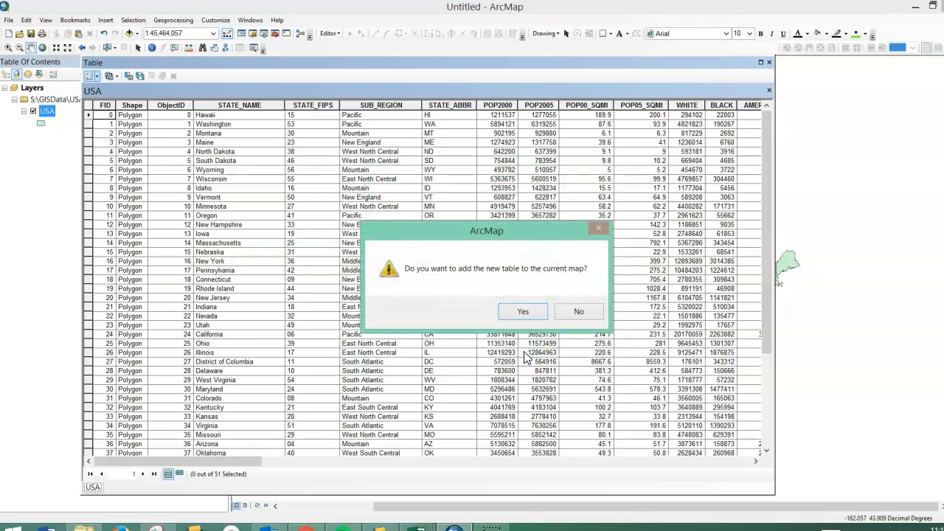
click(581, 312)
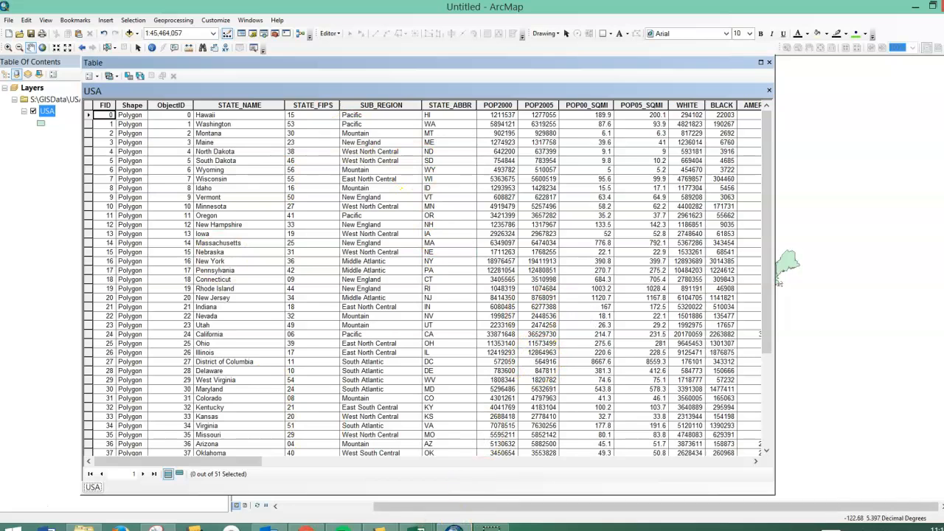
- Switch to Excel and create a new blank workbook
mouse_move(418, 526)
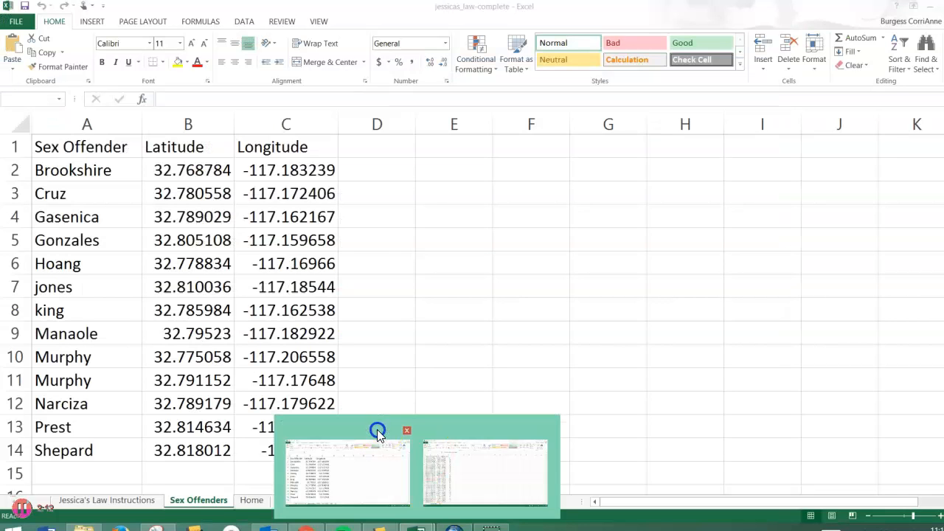
click(380, 433)
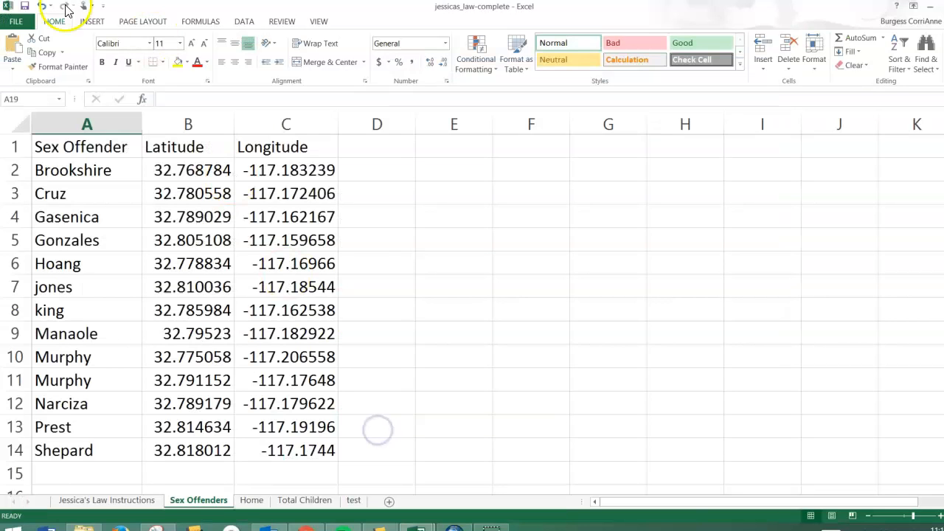
click(16, 22)
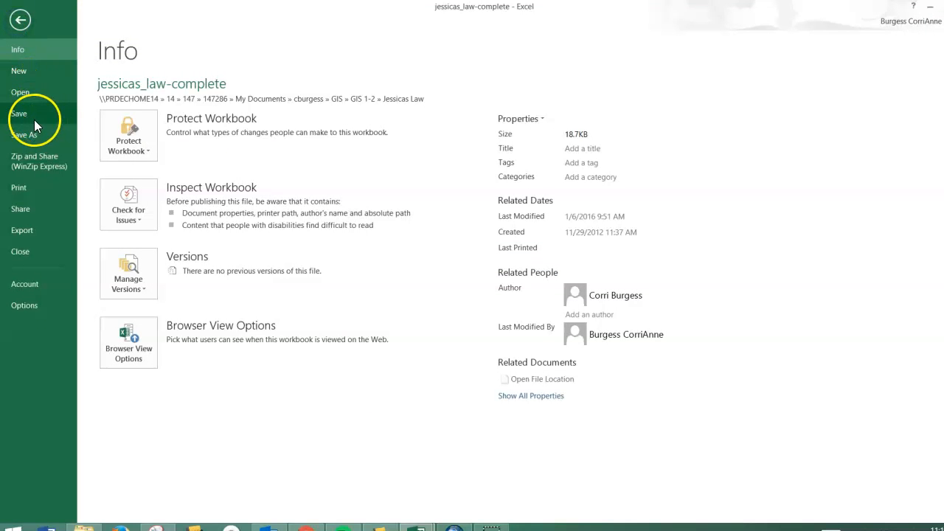
click(30, 72)
click(157, 185)
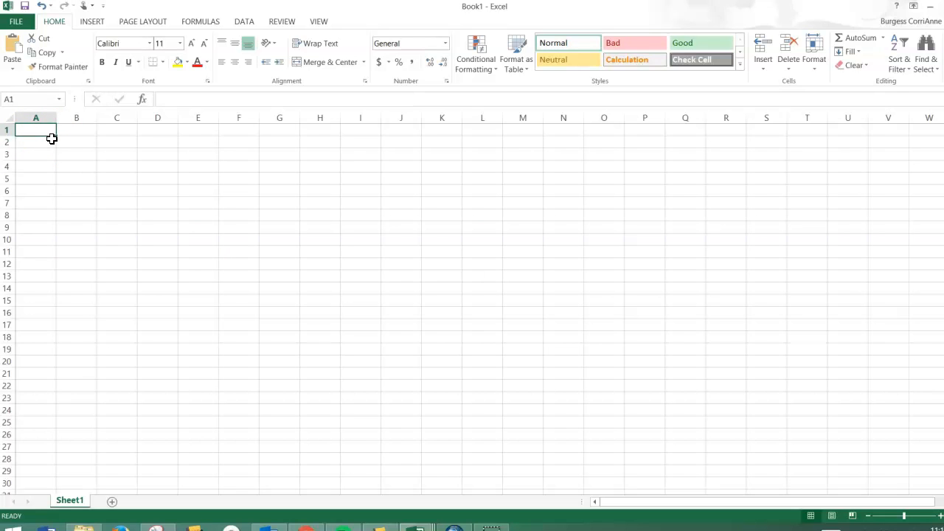
- Browse for a file to open in the Independent Study 2020 folder, inside GIS 1-2 of the GIS documents folder
click(14, 20)
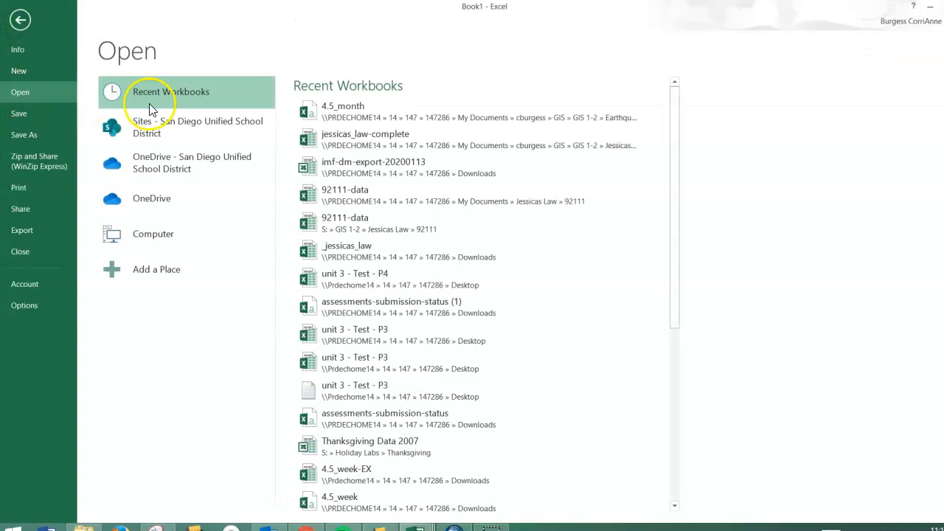
click(160, 236)
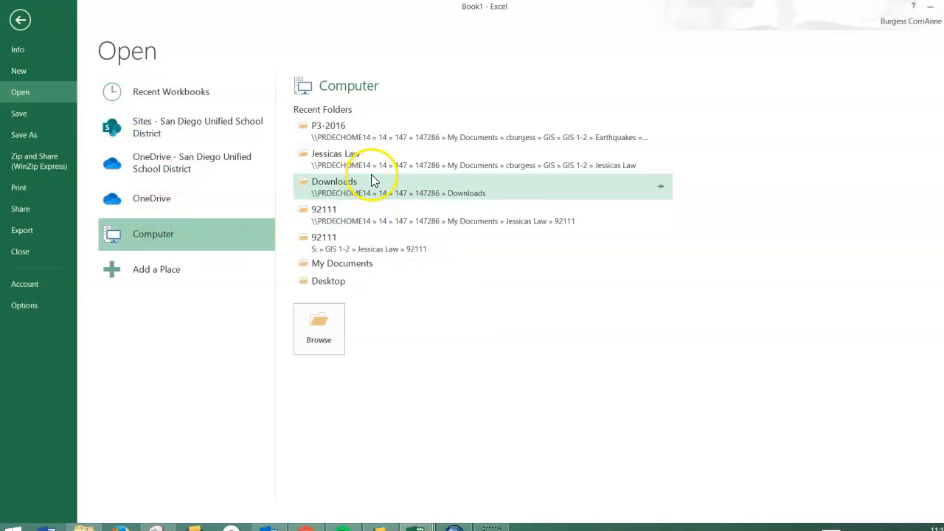
click(361, 269)
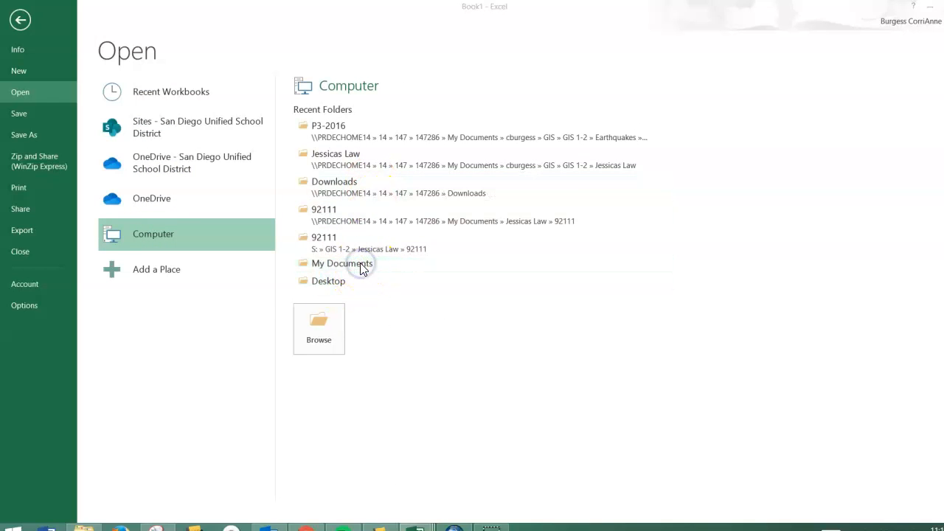
double_click(166, 212)
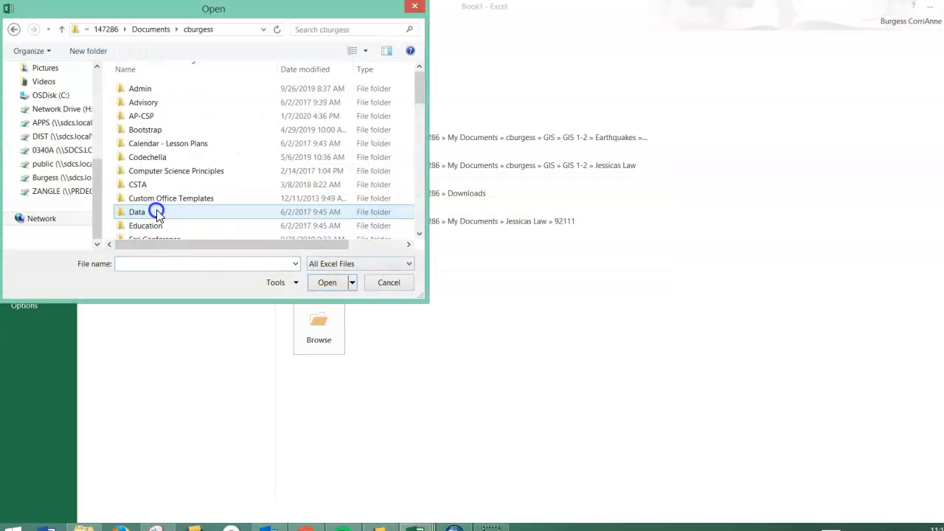
click(420, 188)
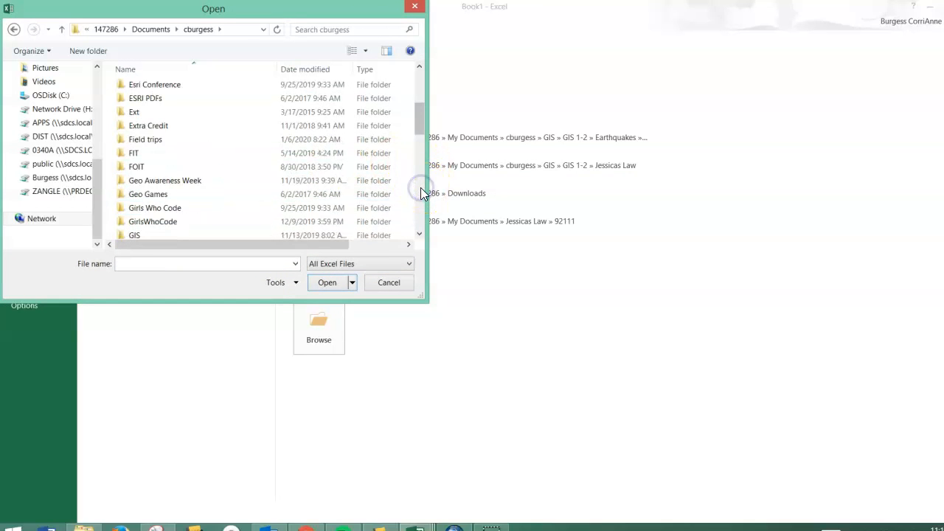
click(420, 187)
double_click(143, 84)
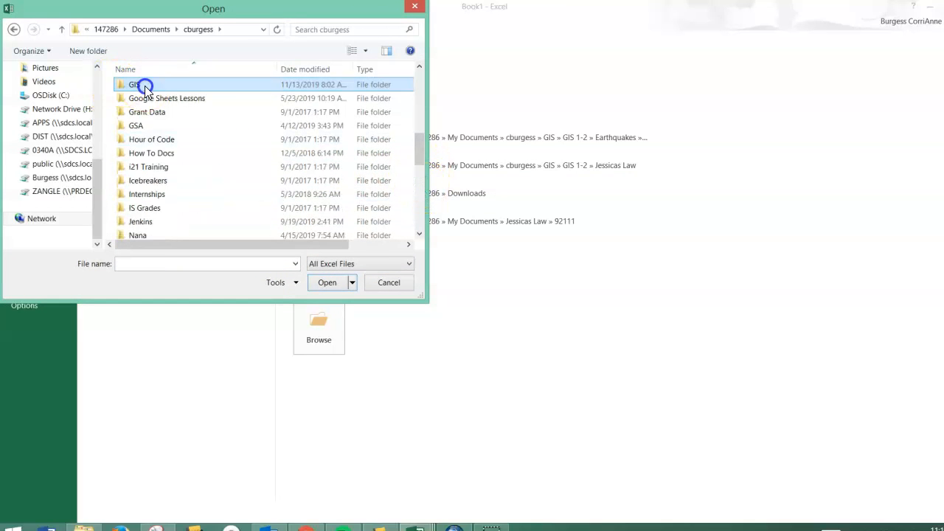
double_click(144, 172)
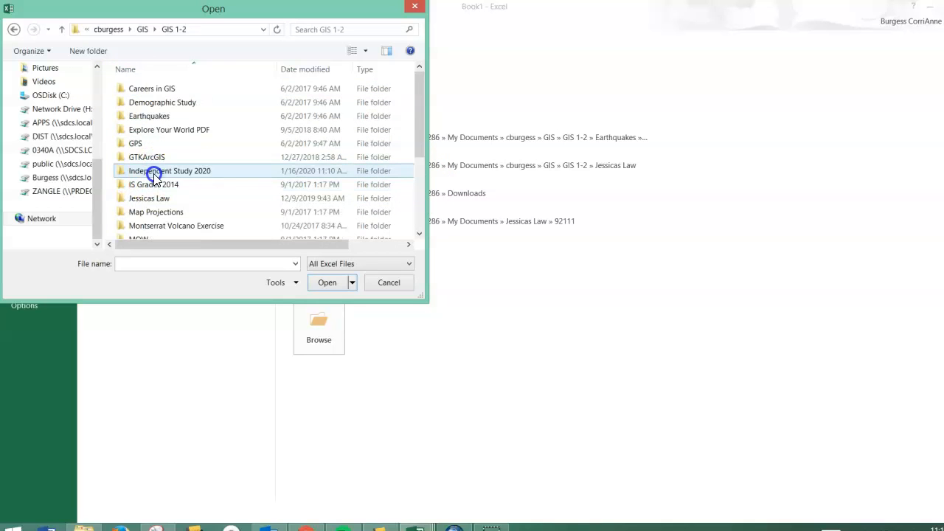
double_click(185, 175)
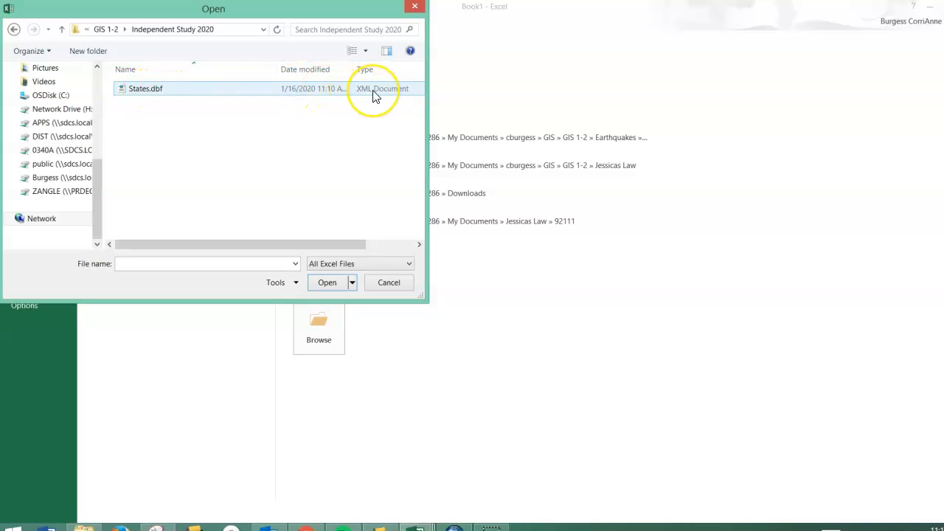
- Show all file types and open the States.dbf file of type DBF File
click(326, 270)
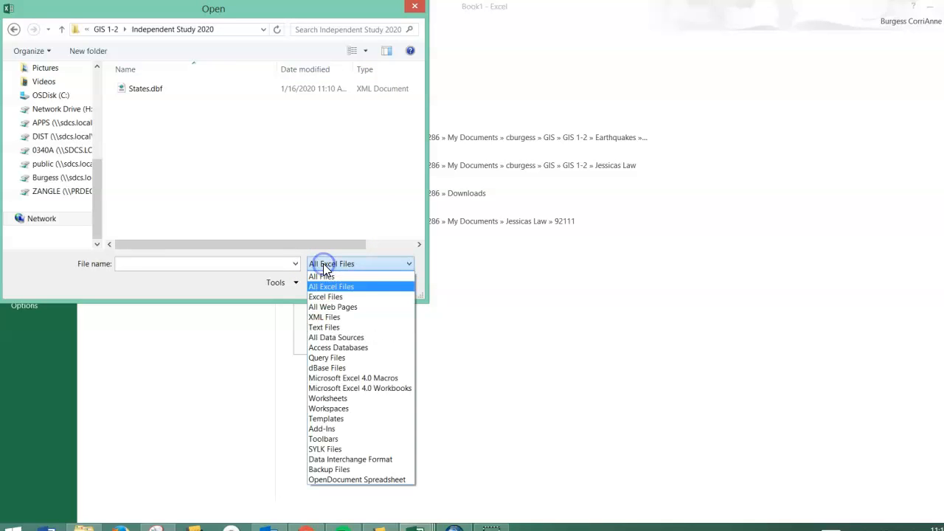
click(326, 278)
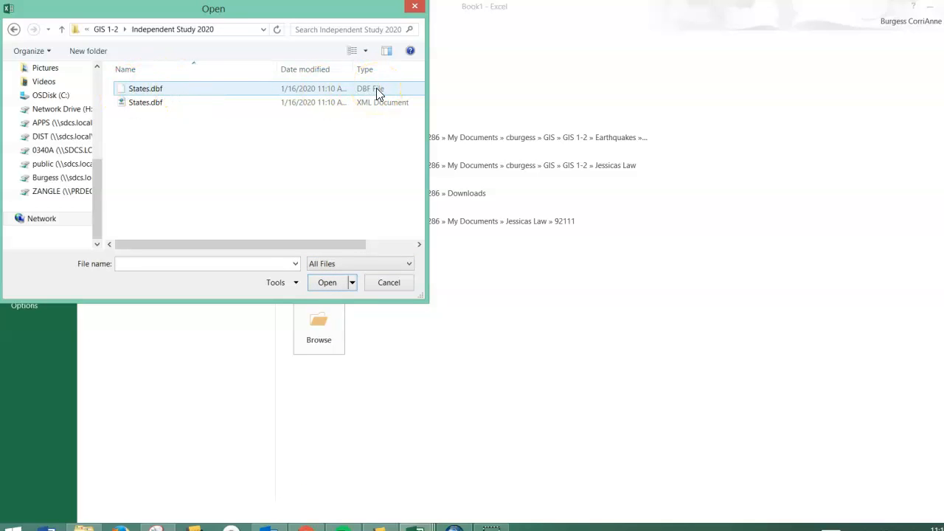
click(155, 89)
click(327, 283)
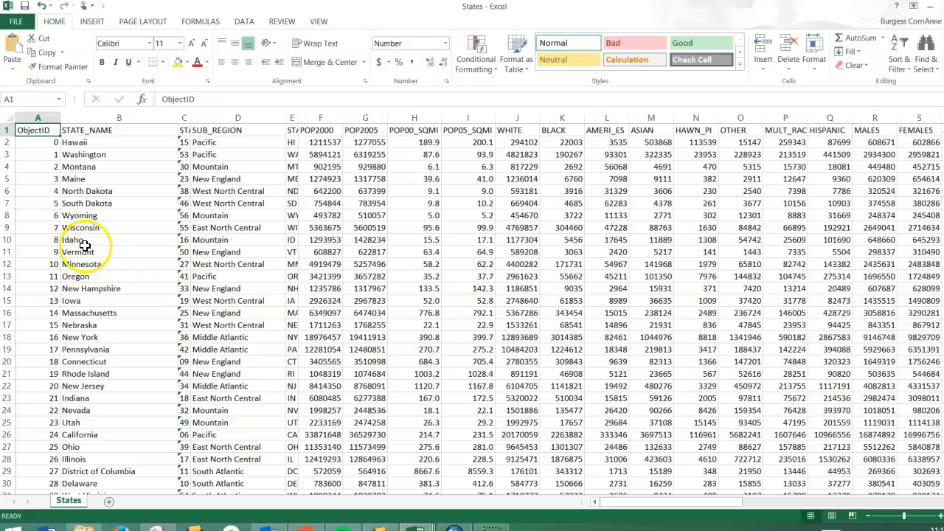
- Auto-fit the width of the STATE_FIPS column and delete the ObjectID column
double_click(189, 116)
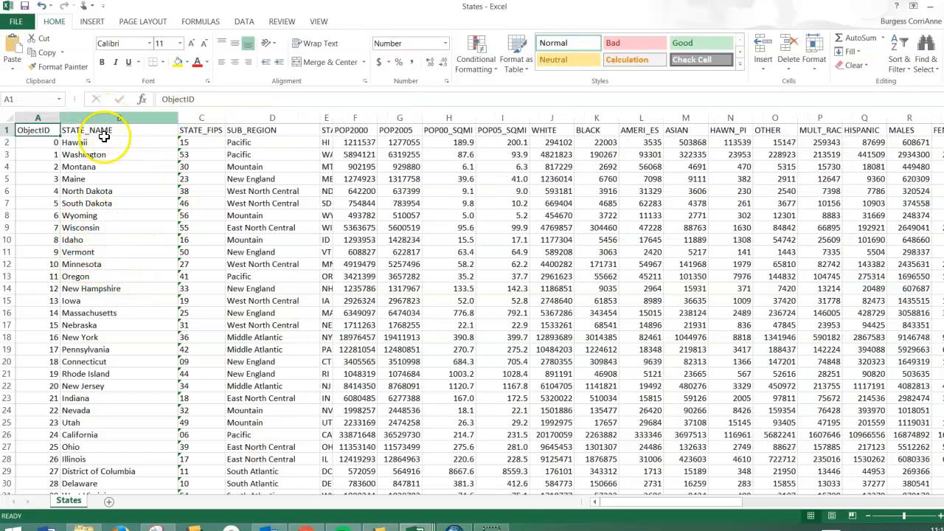
click(34, 116)
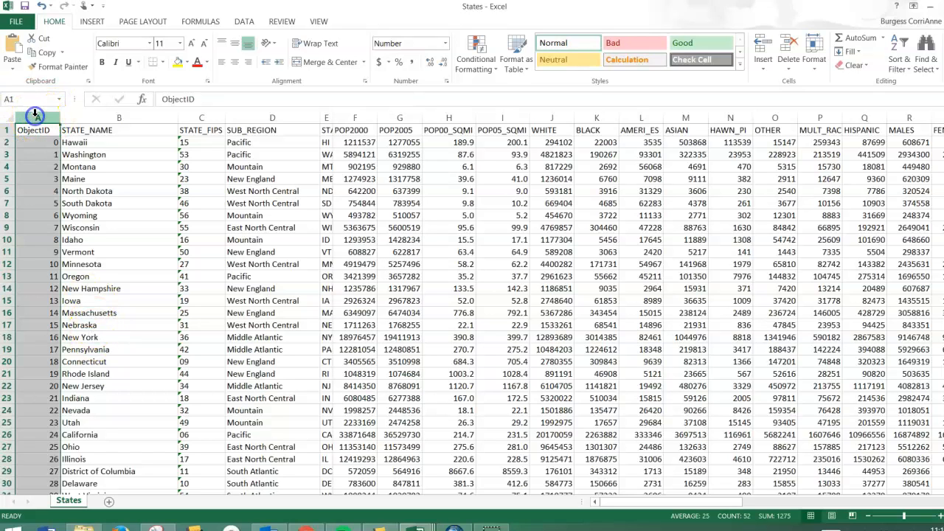
right_click(36, 116)
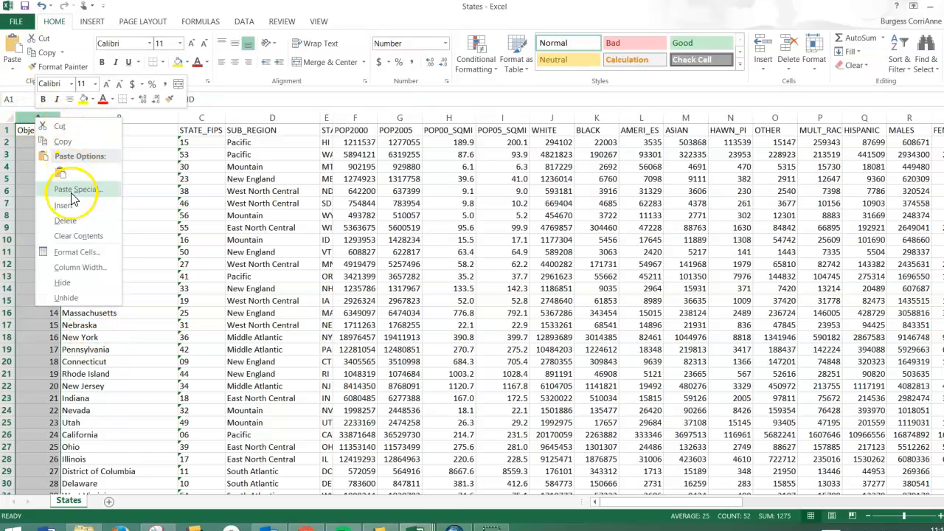
click(65, 220)
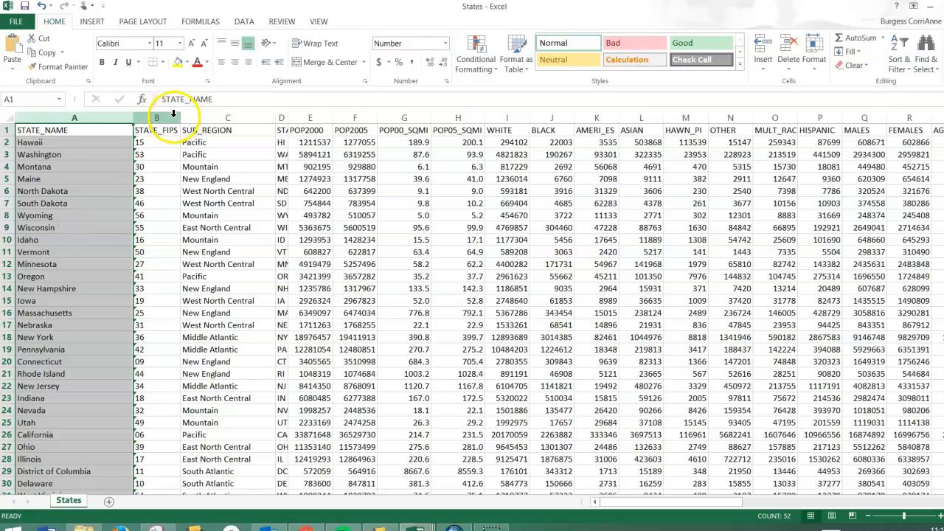
- Delete every column from STATE_FIPS through the end of the data, keeping only STATE_NAME
click(173, 116)
mouse_move(173, 115)
mouse_down()
mouse_move(941, 115)
mouse_move(174, 114)
mouse_up()
right_click(398, 238)
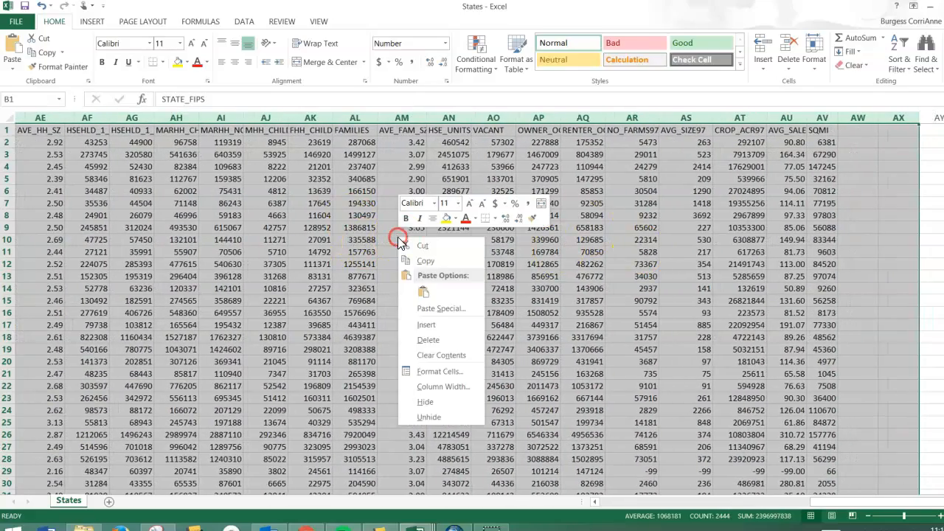
click(430, 342)
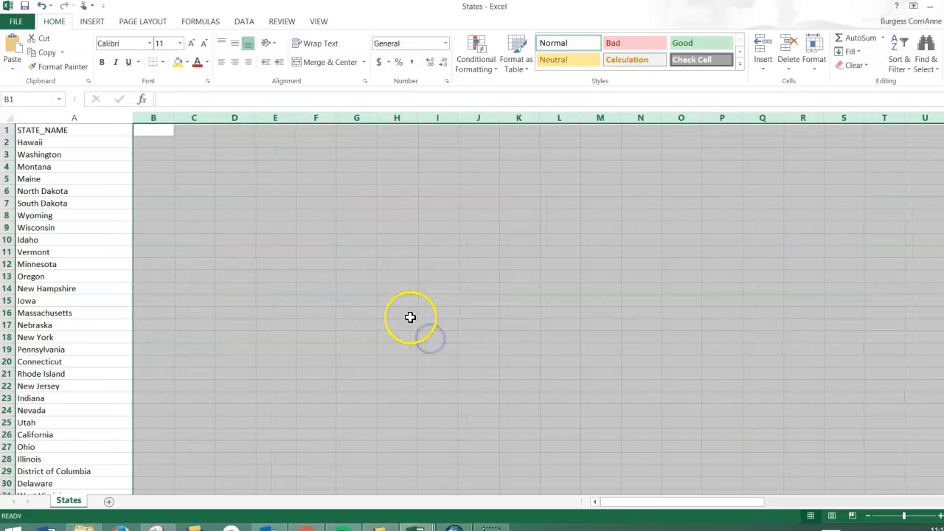
- Save the state list as an Excel Workbook named "obesity by State" in the Independent Study 2020 folder
click(98, 142)
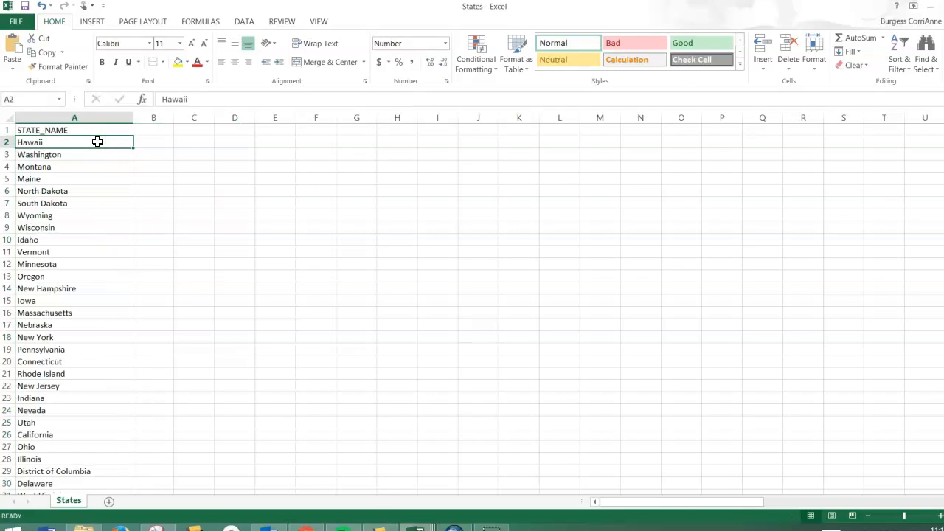
click(90, 129)
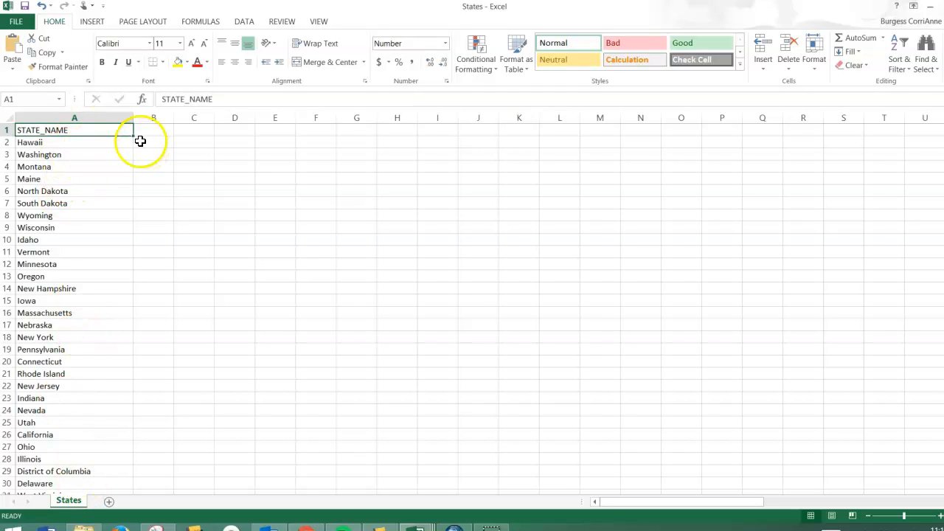
click(16, 22)
click(27, 140)
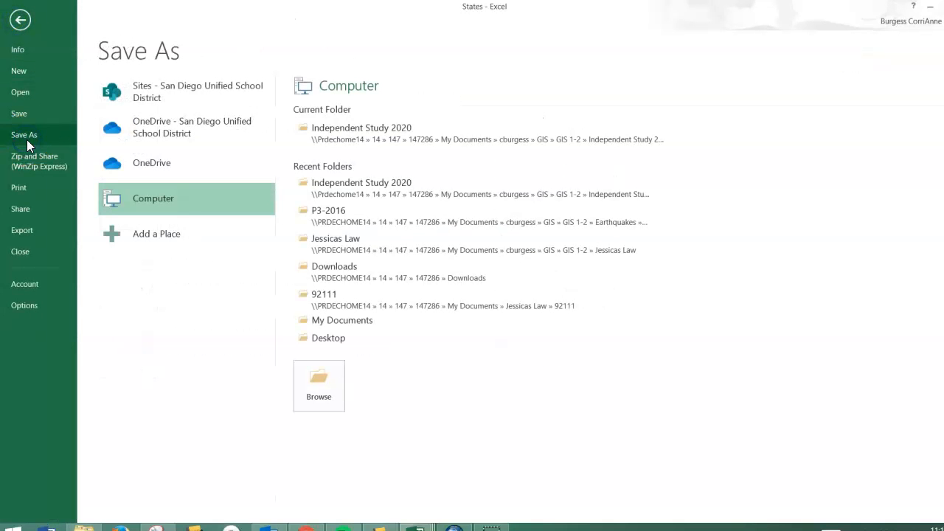
click(417, 135)
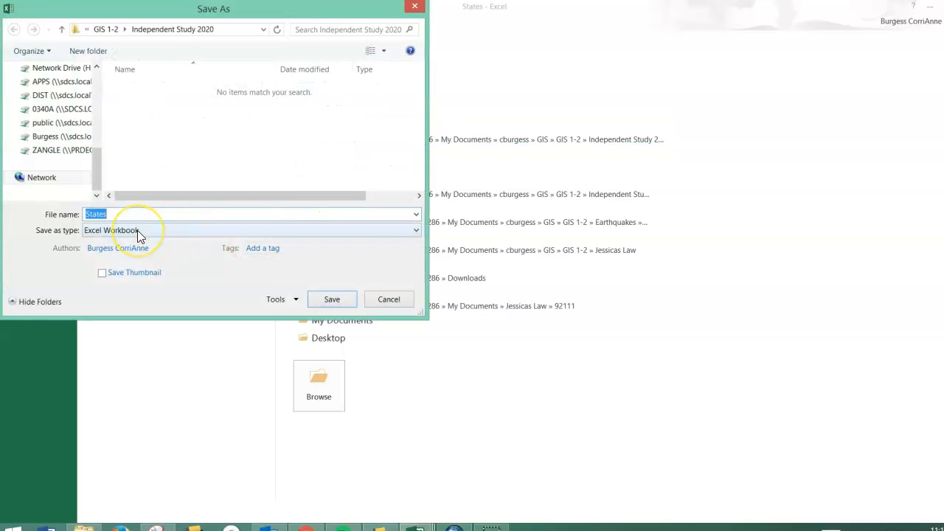
click(137, 214)
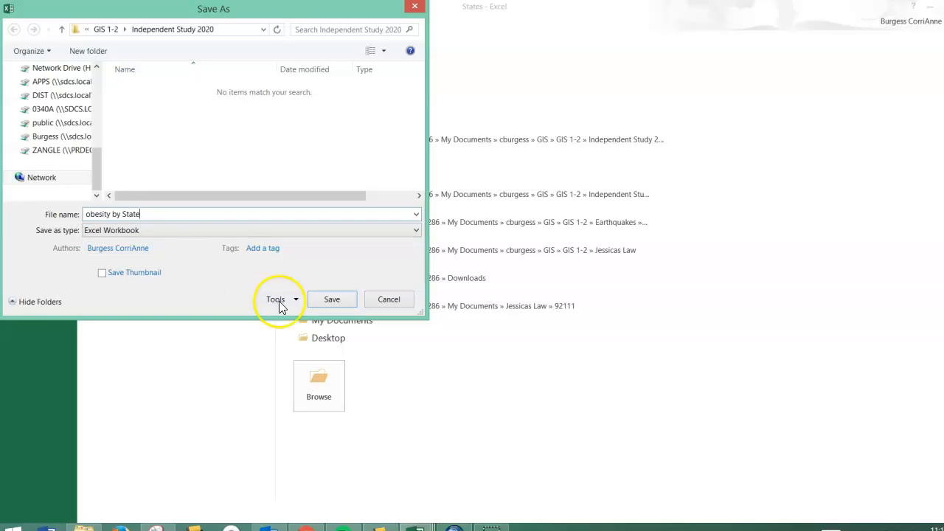
click(329, 300)
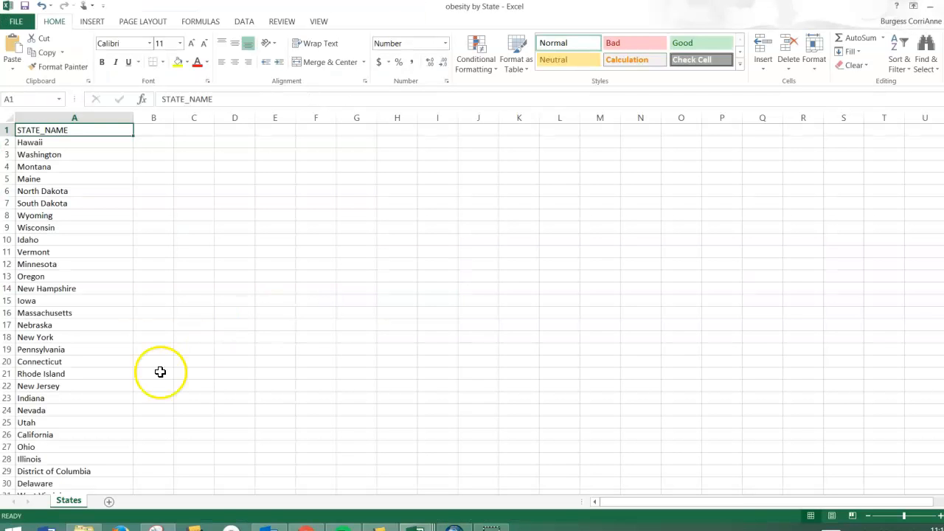
- Enter the heading "Obesity by State" in cell B1, beside STATE_NAME
click(154, 128)
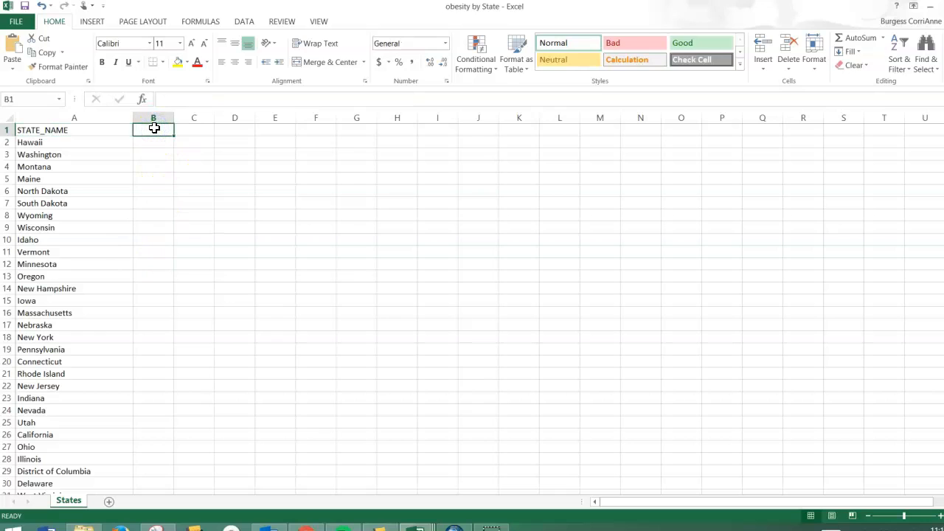
text(B)
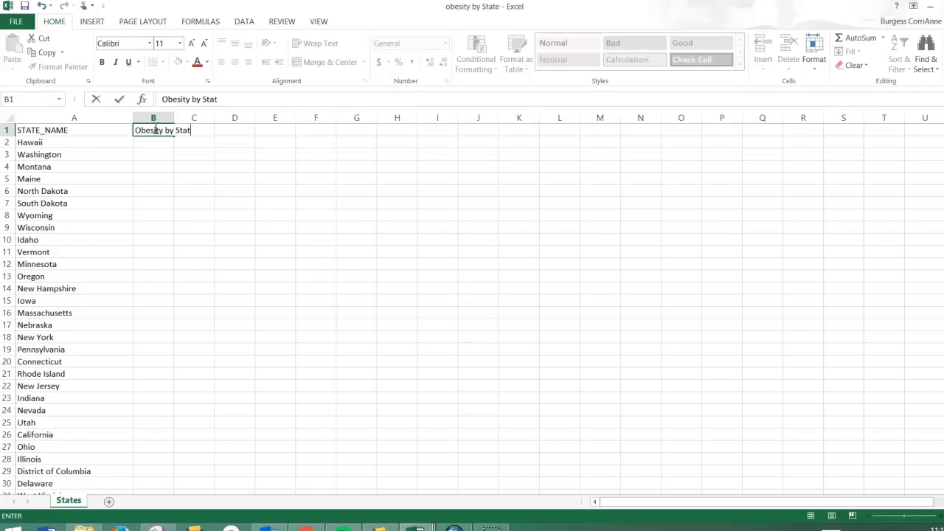
key(Return)
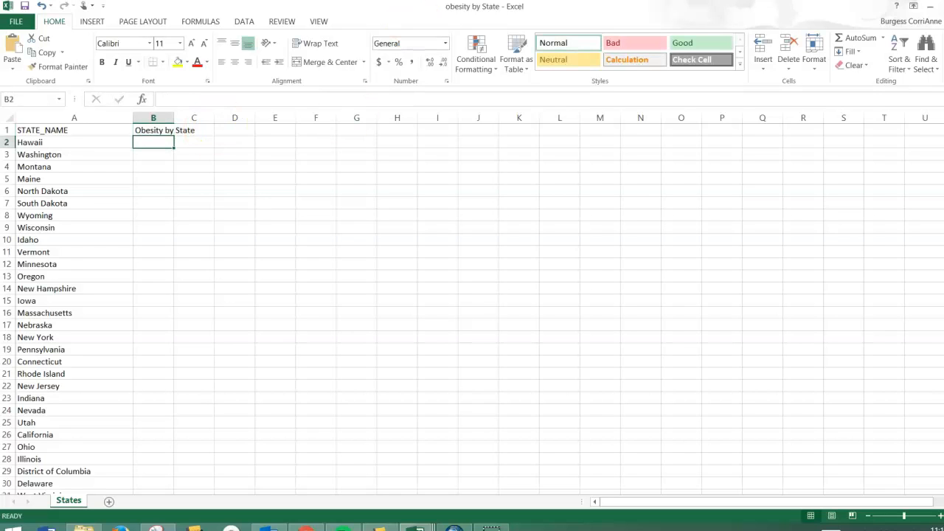
- Arrange the workbook and the browser window with the CDC obesity prevalence page side by side
drag(520, 9, 7, 131)
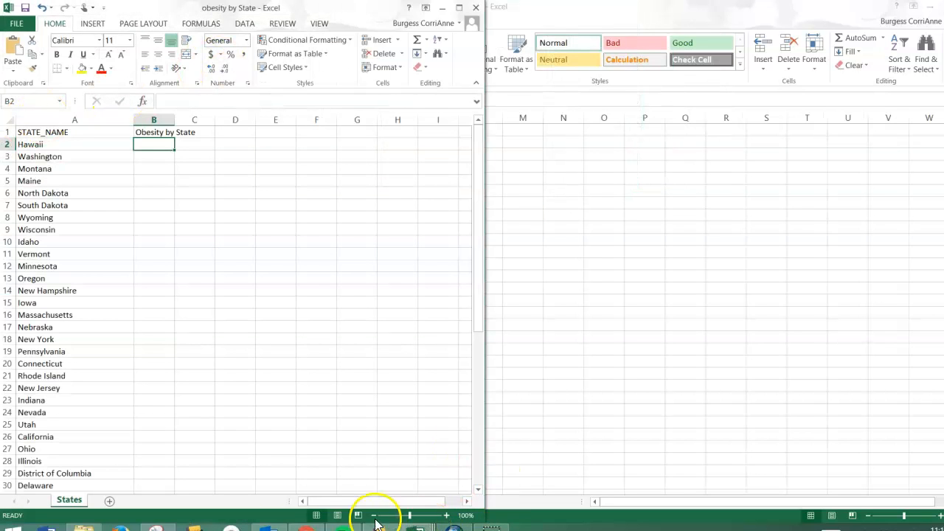
click(306, 528)
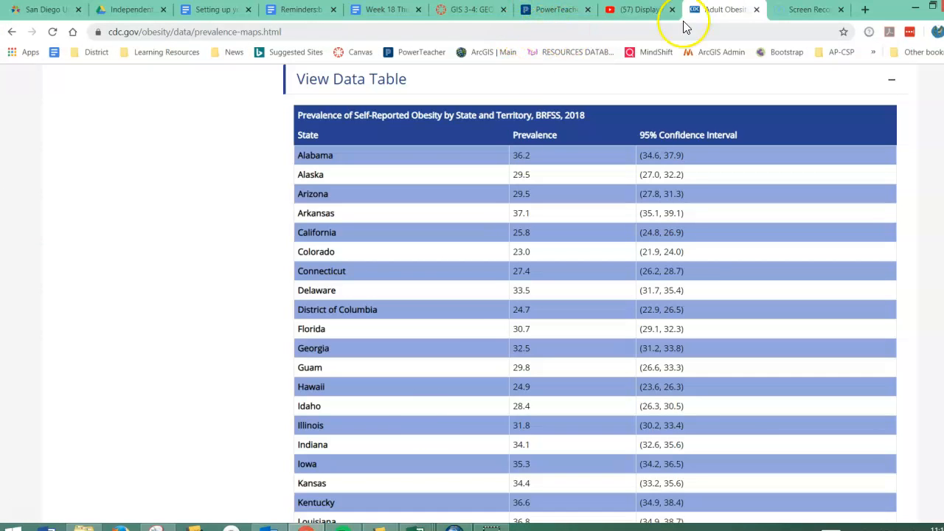
drag(894, 12, 943, 10)
- Examine the CDC page's table of self-reported obesity prevalence by state and how its states are ordered
scroll(780, 316, down, 8)
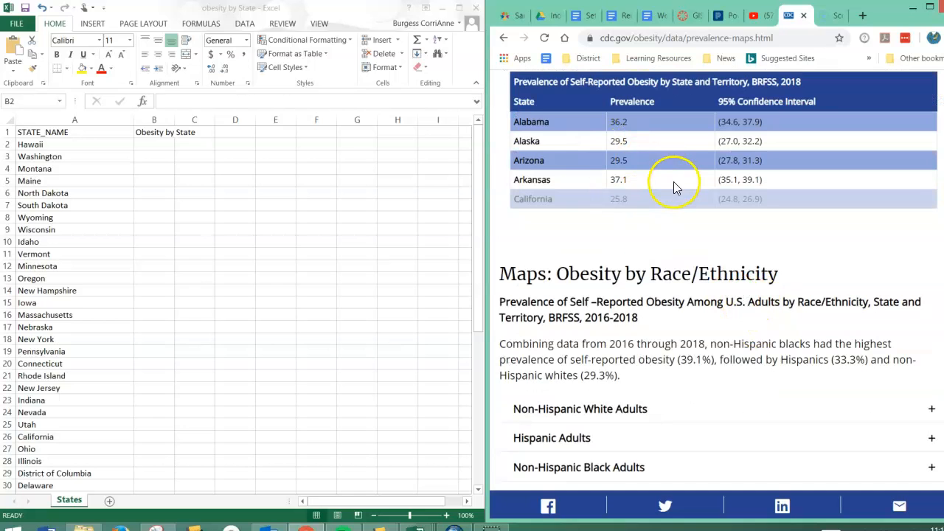
scroll(670, 177, up, 2)
click(599, 174)
click(599, 174)
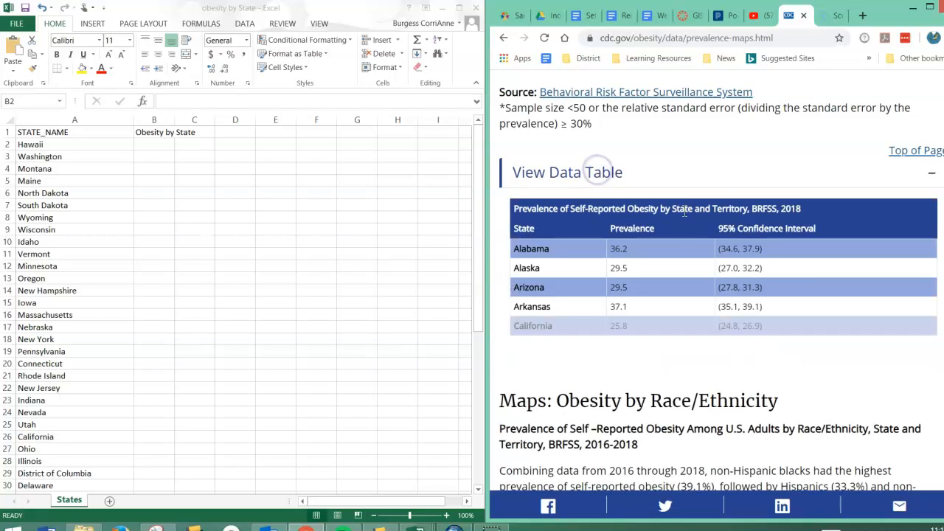
scroll(686, 211, down, 1)
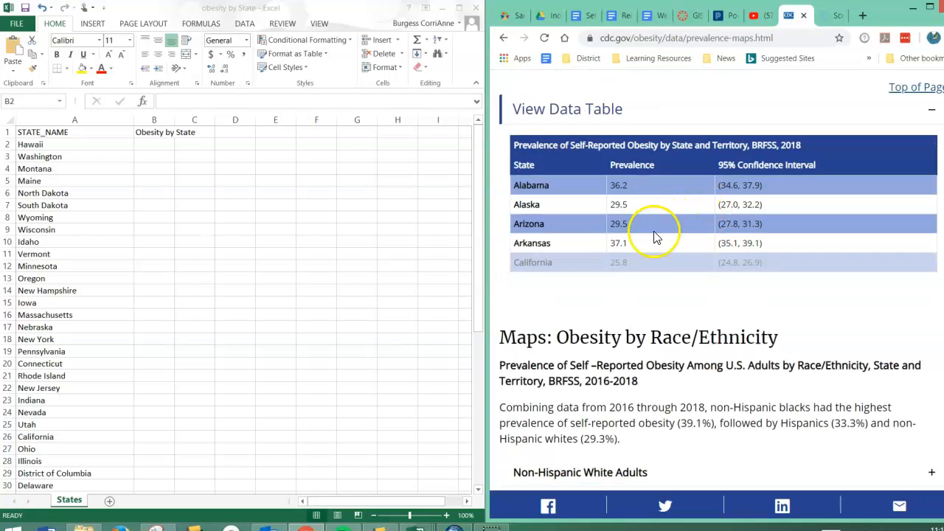
scroll(655, 337, down, 1)
scroll(658, 341, down, 2)
scroll(658, 340, up, 4)
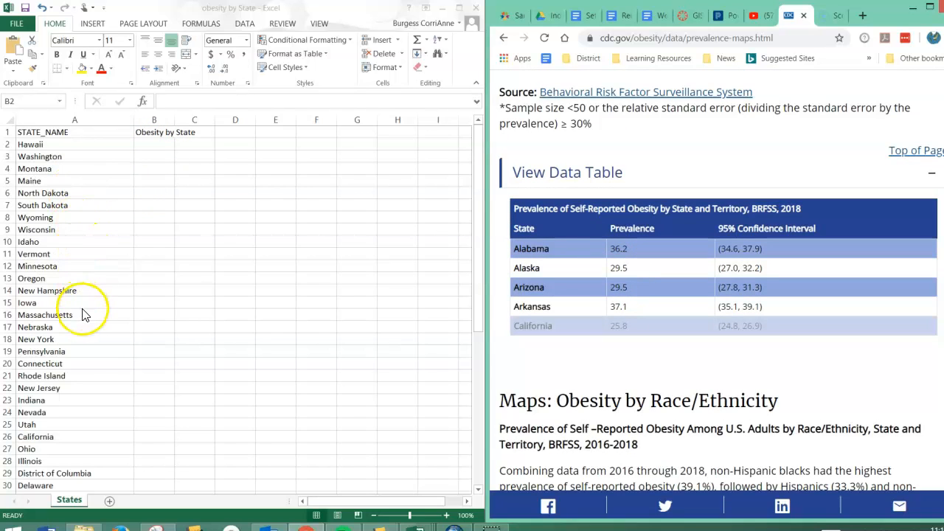
- Switch to the Excel workbook and sort the whole sheet by STATE_NAME values from A to Z, treating the first row as headers
click(32, 121)
click(9, 119)
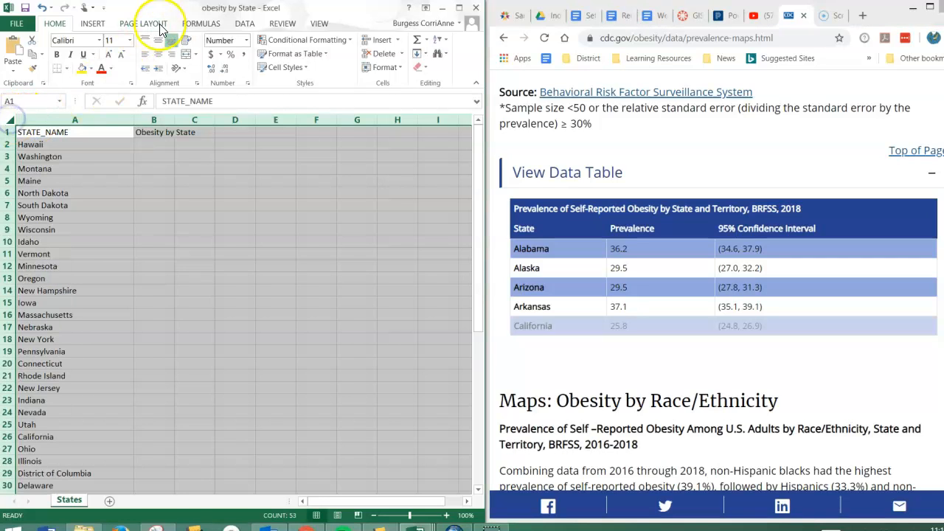
click(243, 24)
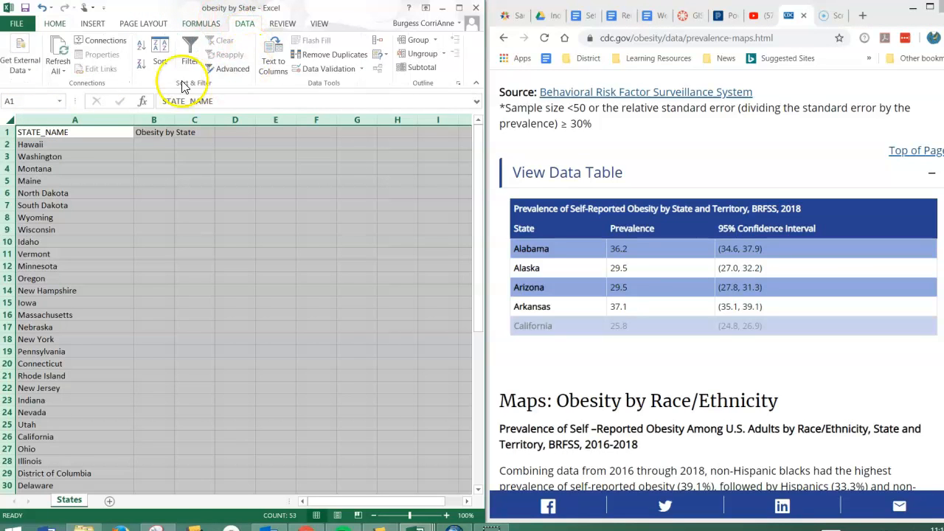
click(159, 50)
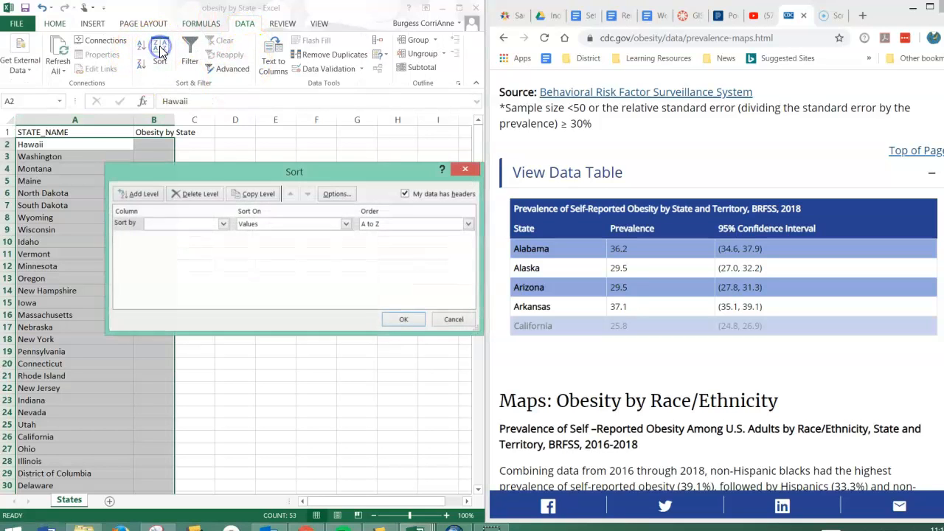
click(222, 223)
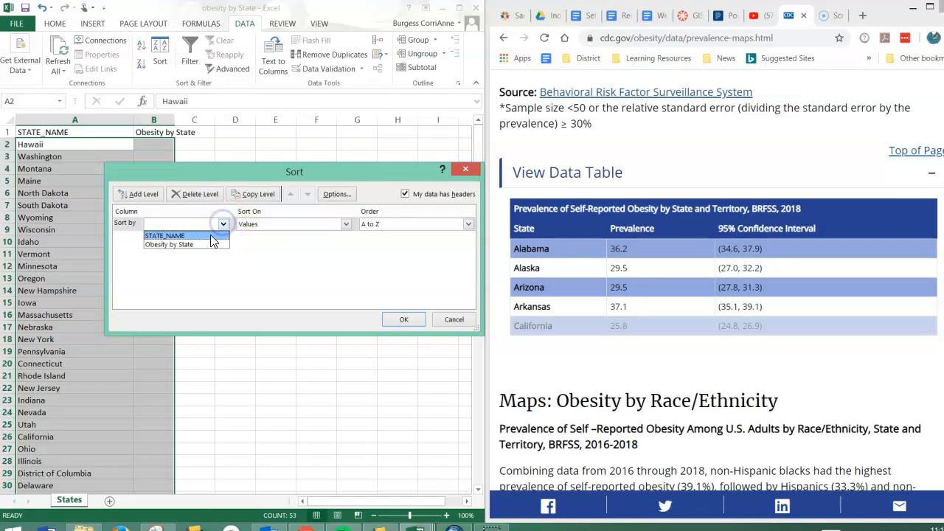
click(207, 235)
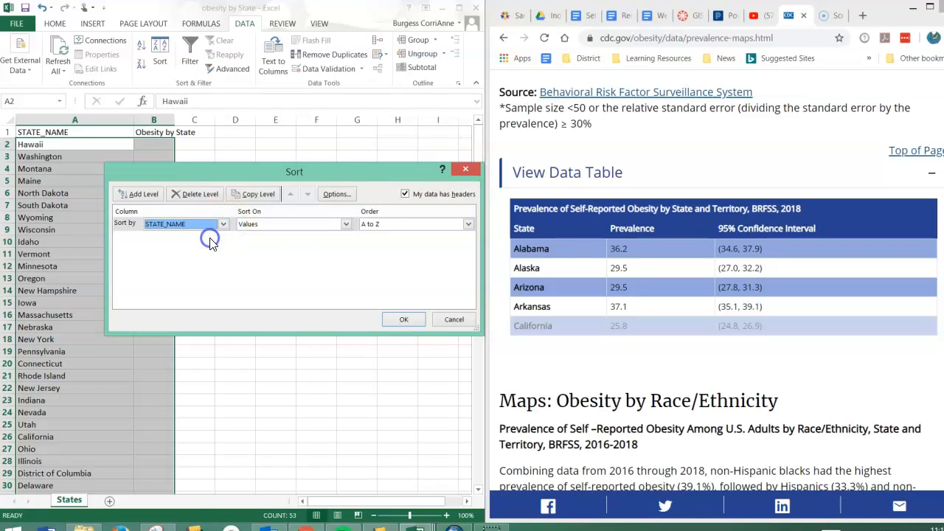
click(408, 319)
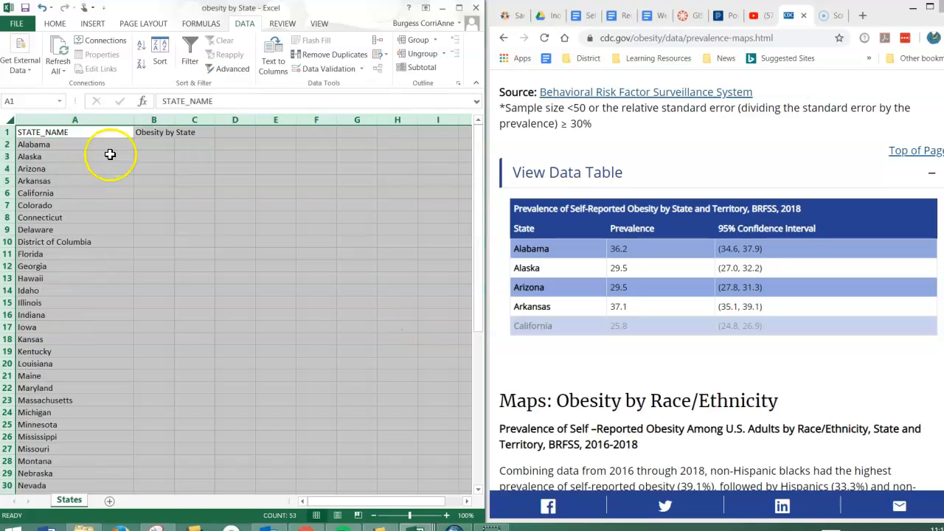
- Enter 36.2 as Alabama's obesity prevalence in cell B2
click(150, 144)
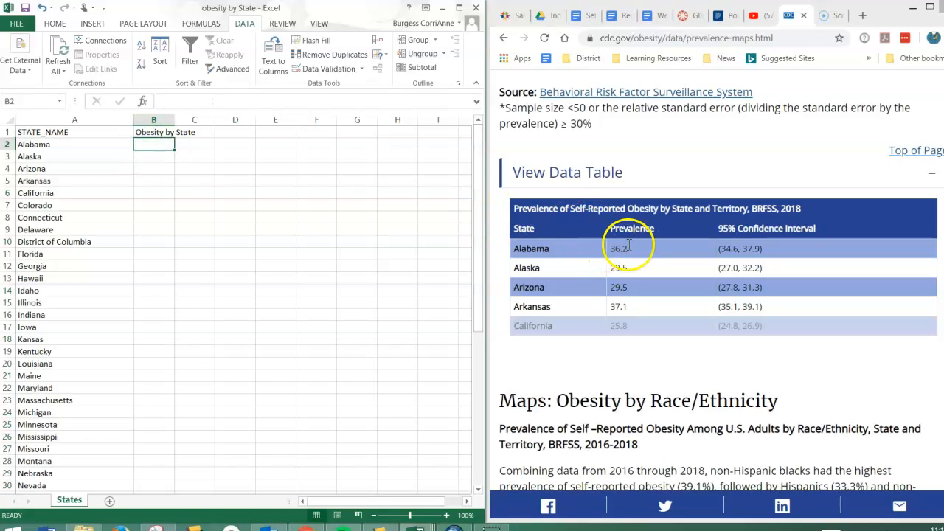
text(36.2)
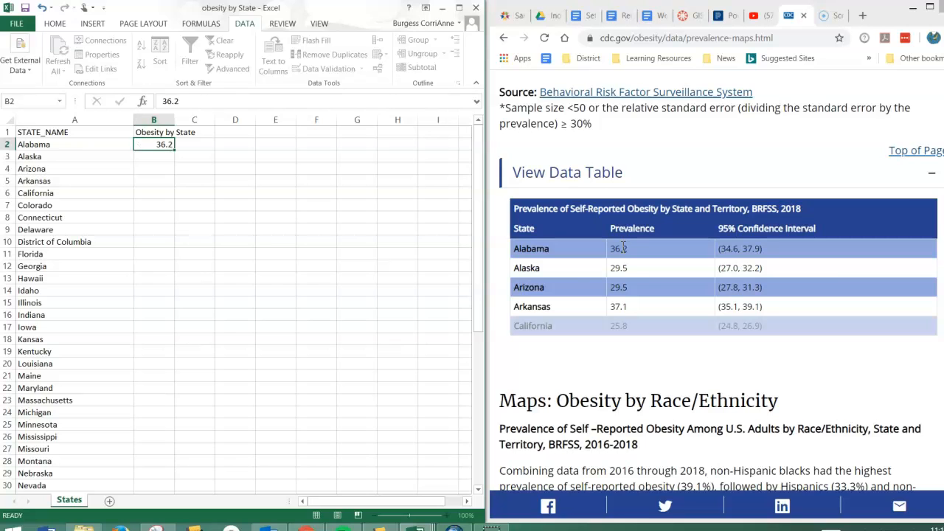
key(Return)
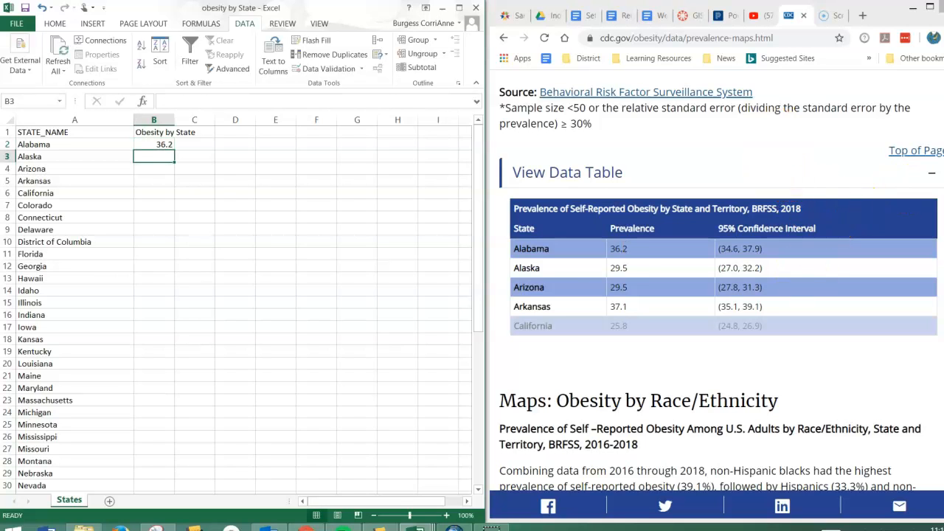
- Enlarge the browser window to show more of the CDC table, then bring the "obesity by State" workbook back in front of it
click(912, 7)
scroll(449, 257, up, 3)
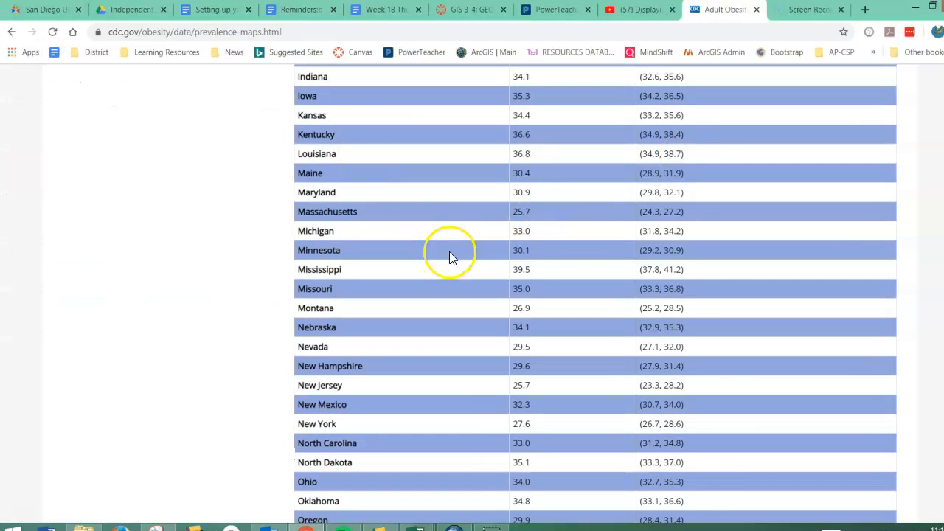
scroll(575, 125, up, 2)
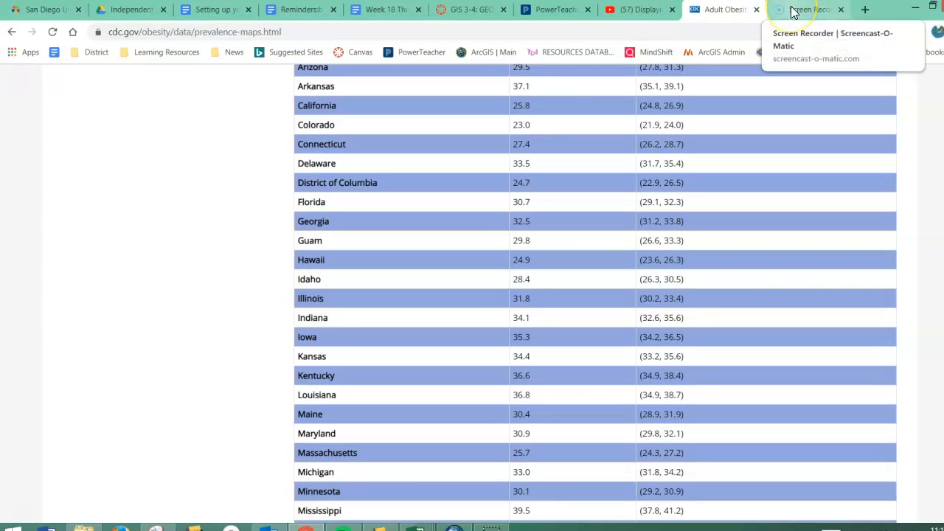
mouse_move(417, 526)
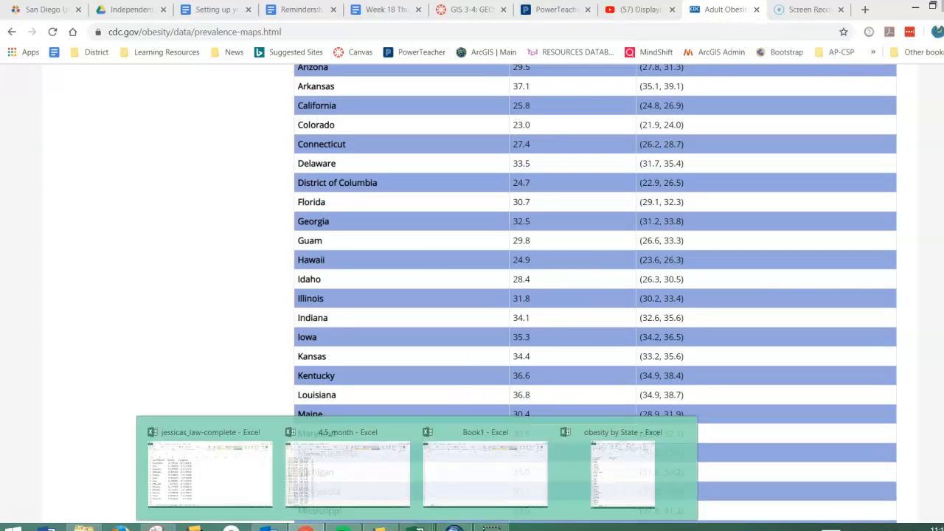
click(561, 454)
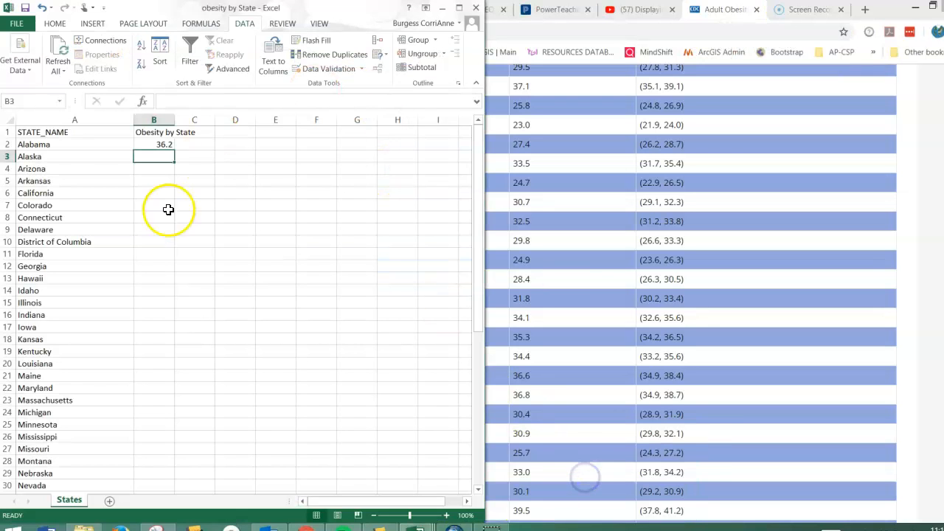